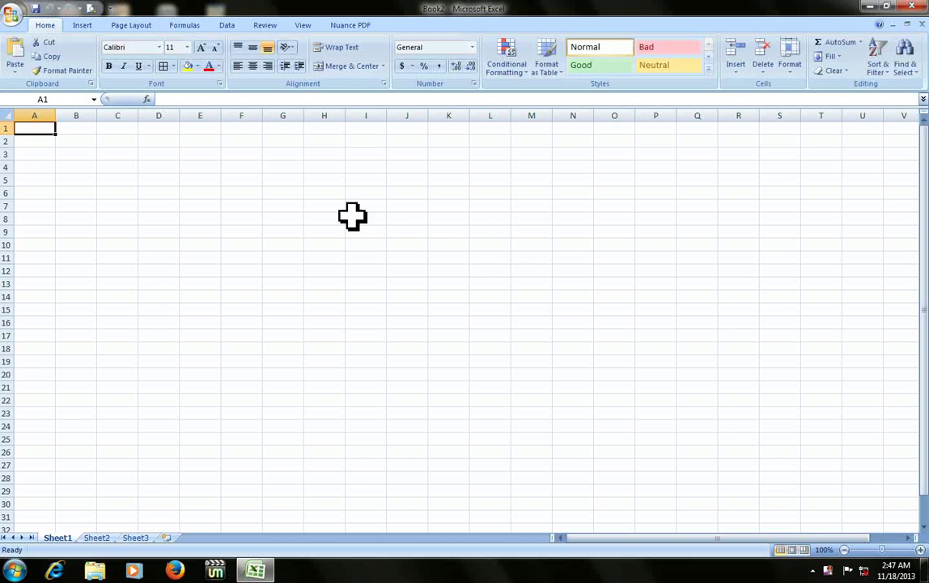
# Step: Enter the heading 'Upto date' in cell E7
pyautogui.click(357, 217)
pyautogui.scroll(3, 426, 239)
pyautogui.click(319, 216)
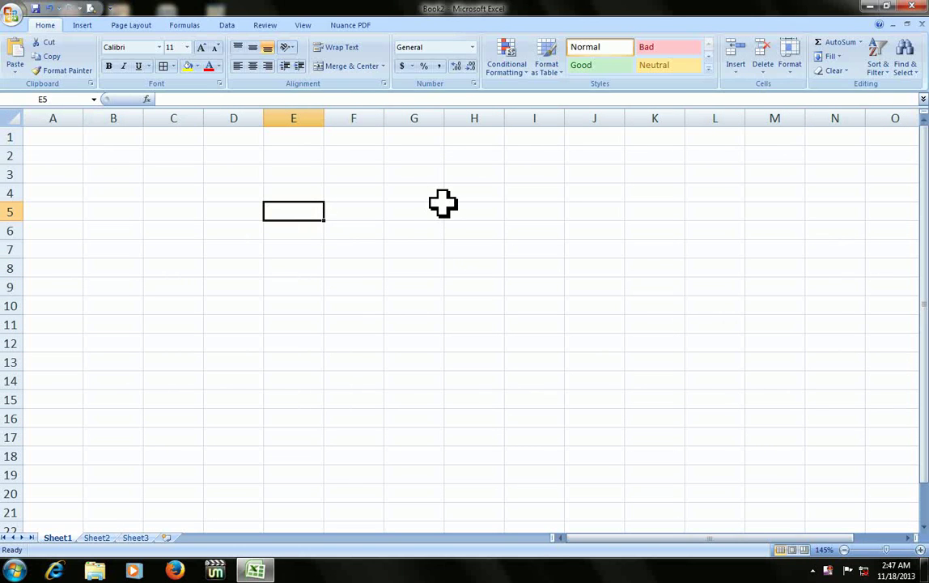
pyautogui.press('Down')
pyautogui.press('Down')
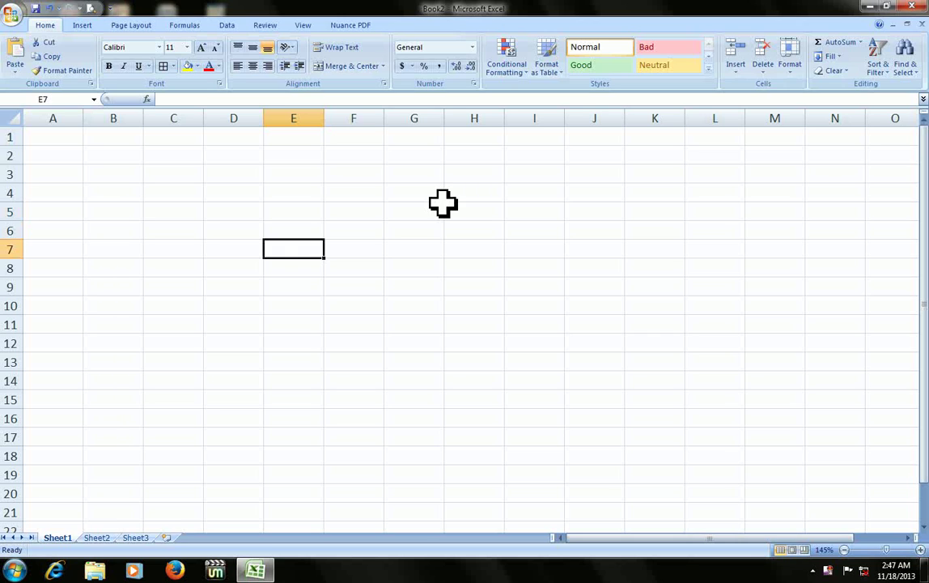
pyautogui.write('UPptod')
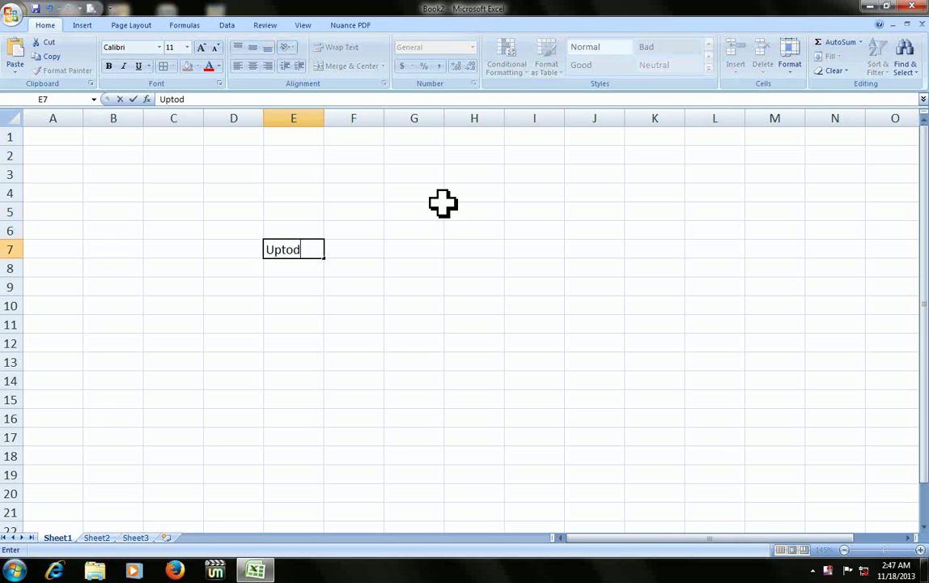
pyautogui.press('BackSpace')
pyautogui.write('date')
pyautogui.press('Return')
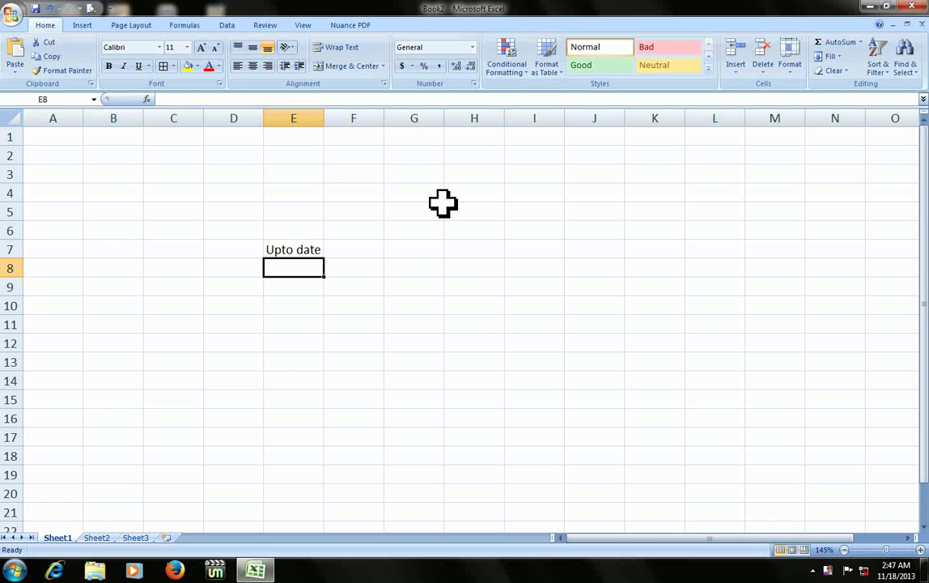
# Step: Enter the headings Qty, Rate and Amount in E8, F8 and G8
pyautogui.write('Qty')
pyautogui.press('Tab')
pyautogui.write('Rate')
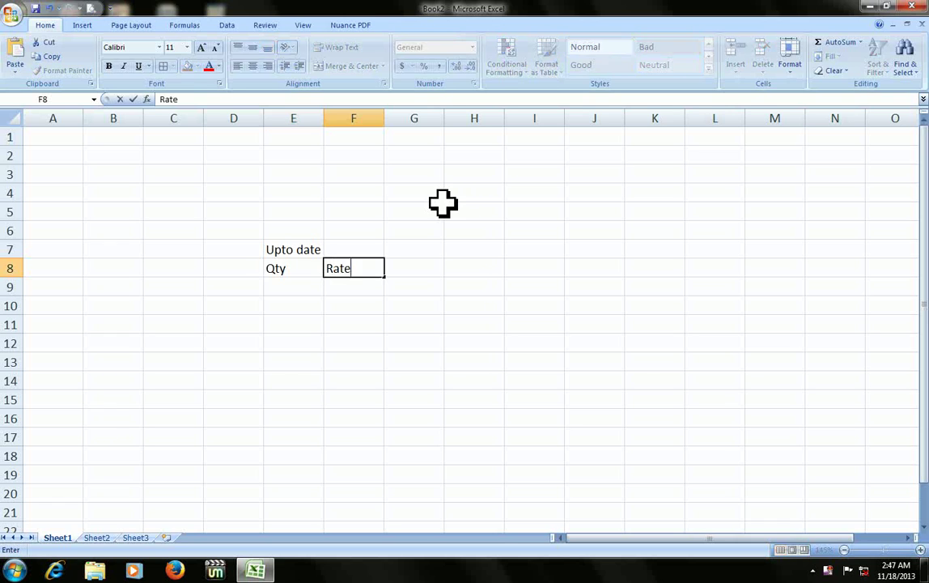
pyautogui.press('Tab')
pyautogui.write('Amoun')
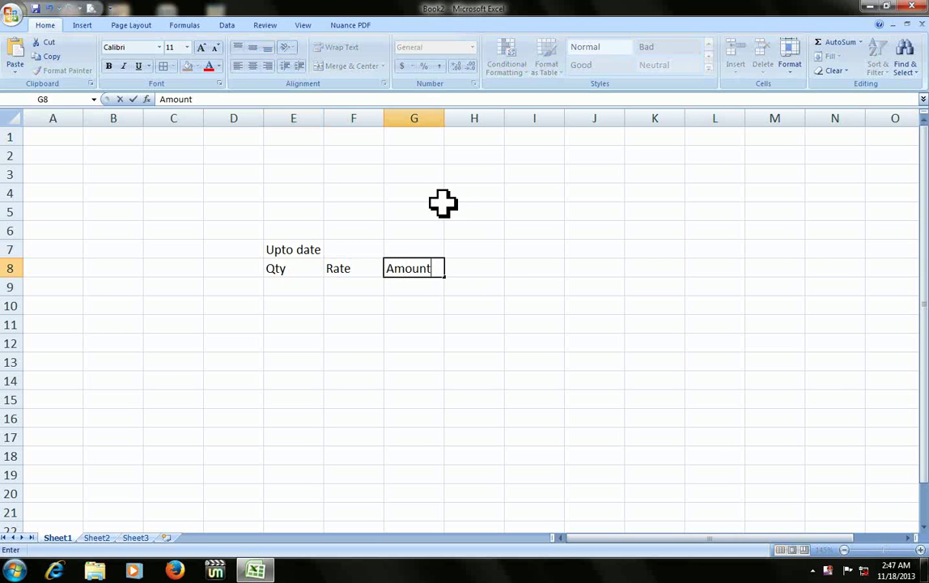
pyautogui.press('Return')
pyautogui.press('Up')
pyautogui.press('Up')
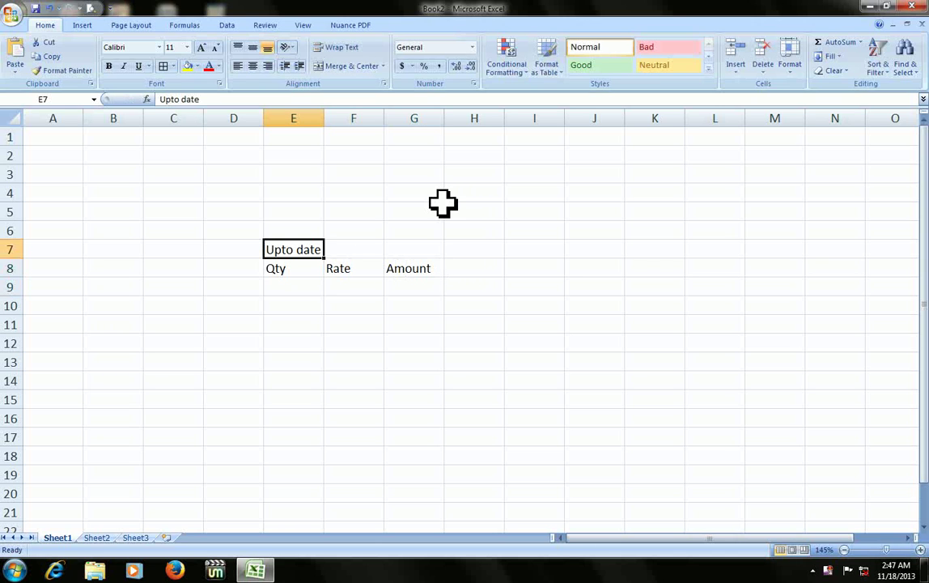
# Step: Merge and centre E7:G7 using the Alt+H, M, C shortcut
pyautogui.hotkey('shift', 'Right')
pyautogui.hotkey('shift', 'Right')
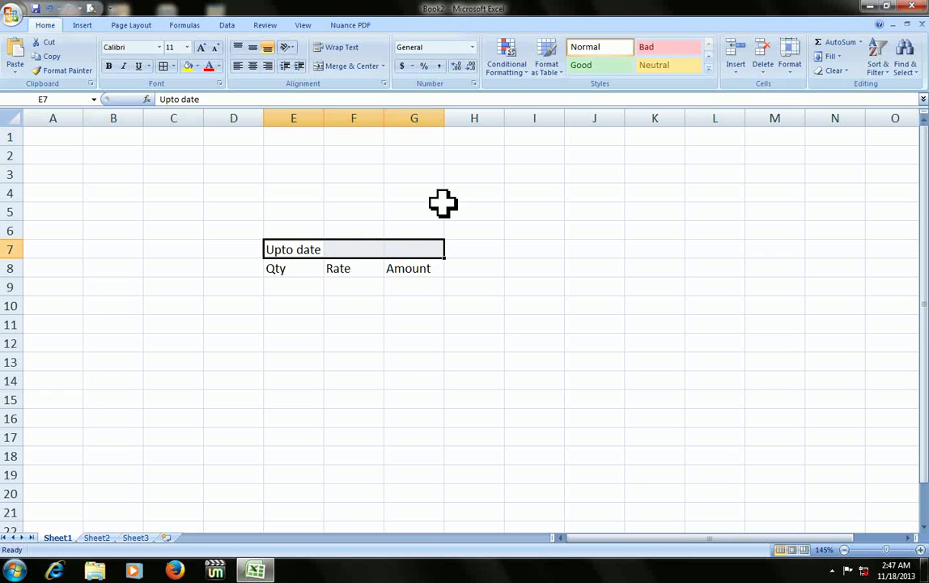
pyautogui.press('Left')
pyautogui.press('Right')
pyautogui.hotkey('shift', 'Right')
pyautogui.hotkey('shift', 'Right')
pyautogui.press('alt')
pyautogui.press('h')
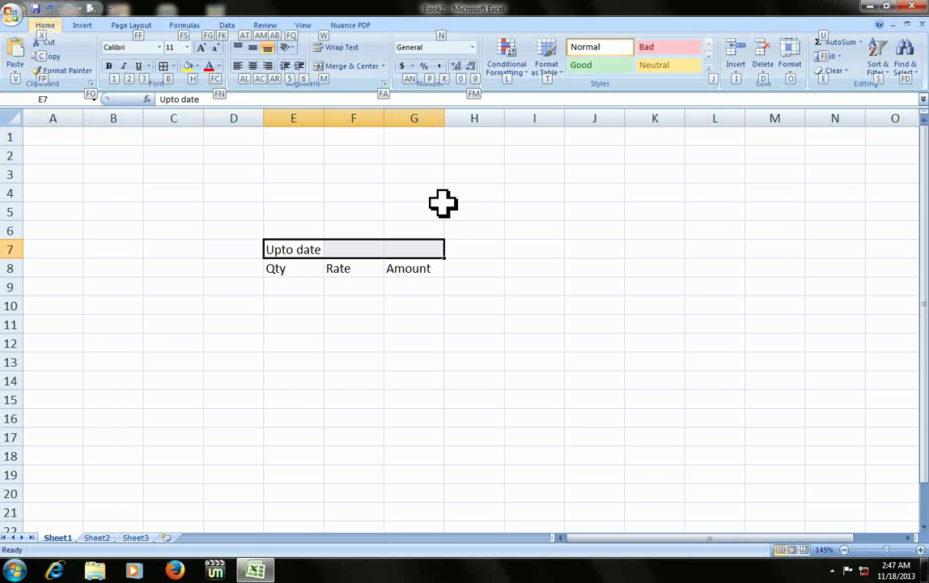
pyautogui.press('m')
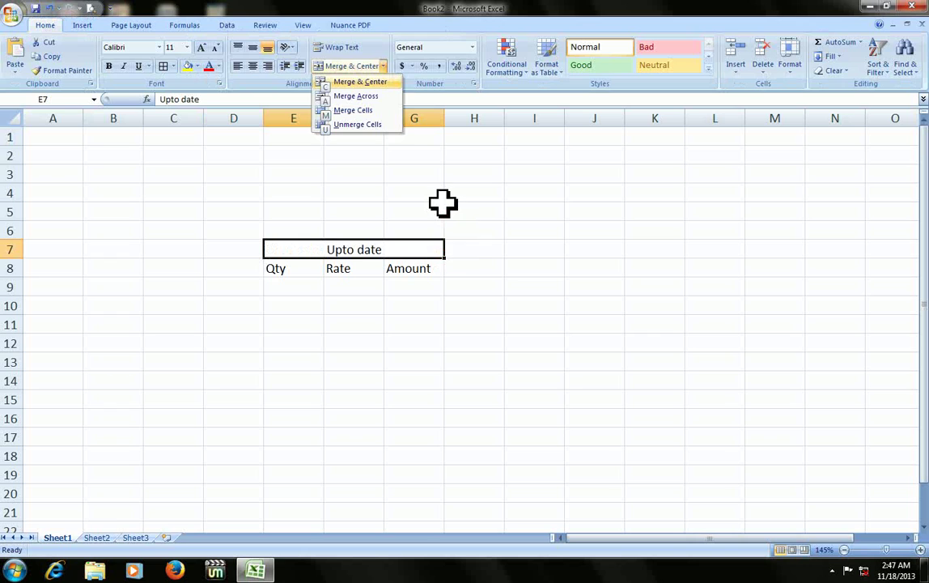
pyautogui.press('c')
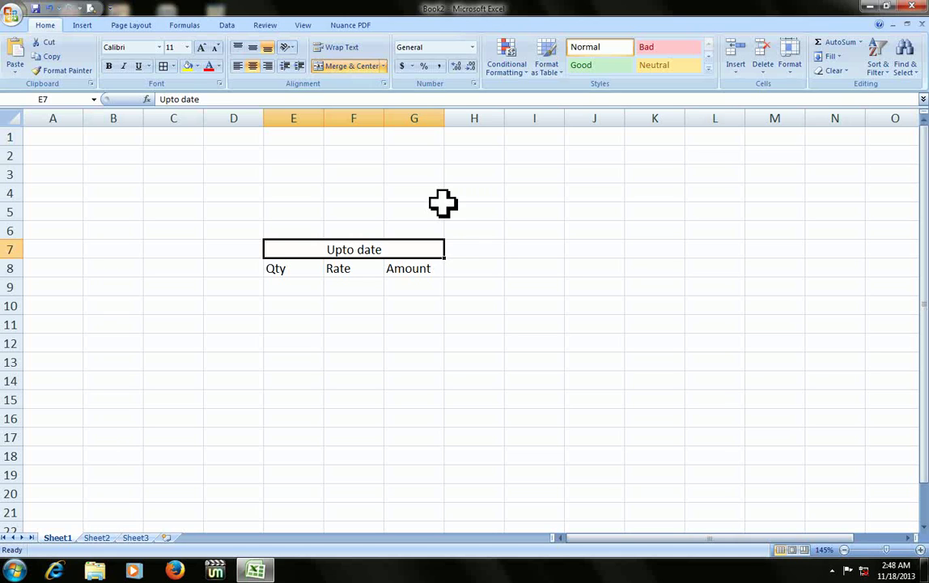
# Step: Undo the merge, then reapply Merge & Center to E7:G7
pyautogui.hotkey('ctrl', 'z')
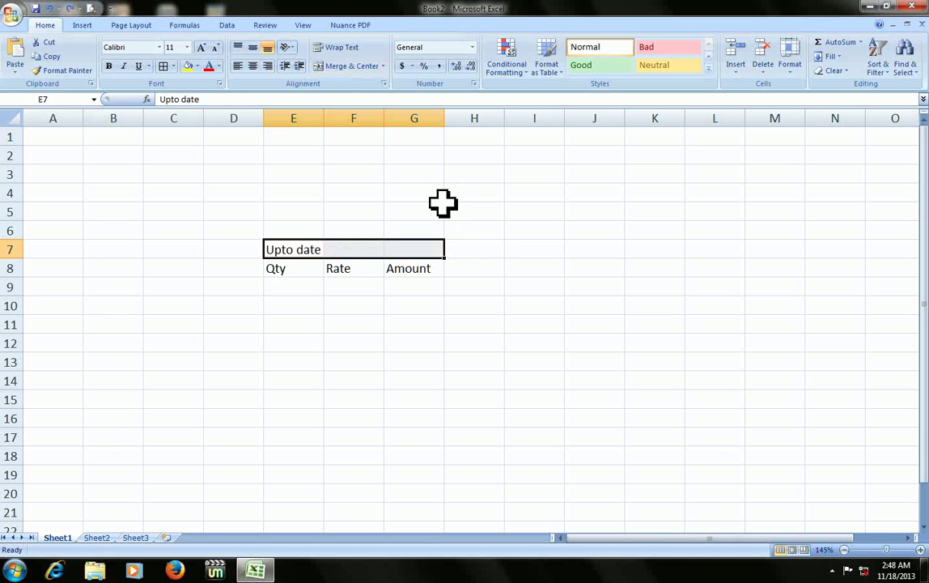
pyautogui.hotkey('alt', 'h')
pyautogui.press('m')
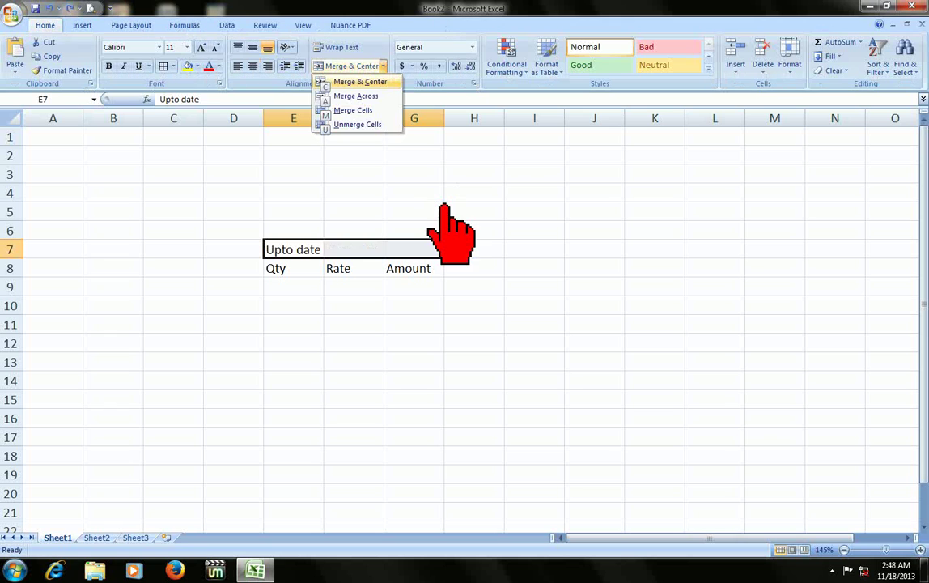
pyautogui.press('c')
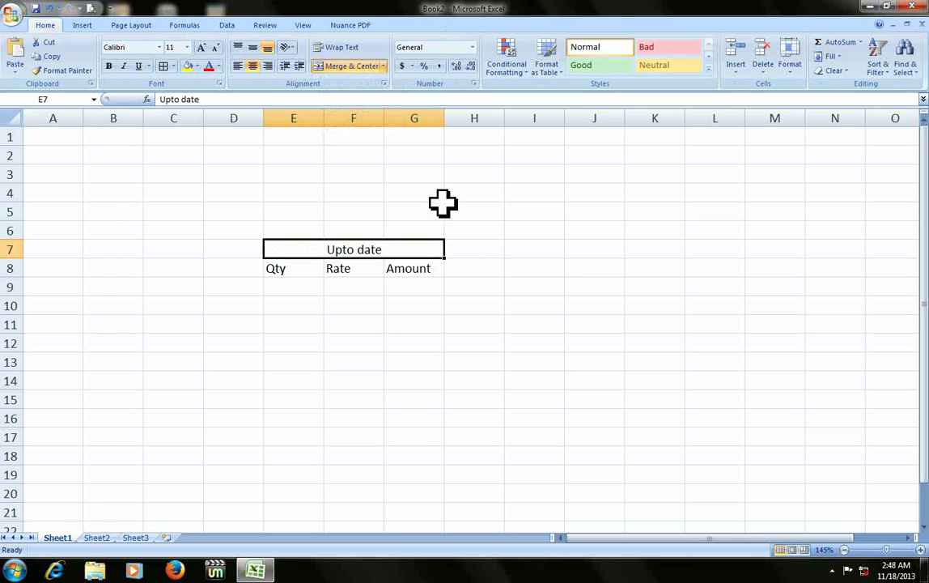
pyautogui.press('Up')
pyautogui.press('Up')
pyautogui.press('Left')
pyautogui.press('Left')
# Step: Enter the note 'Alt+H,M and enter' in C5, then undo and redo it
pyautogui.write('Al')
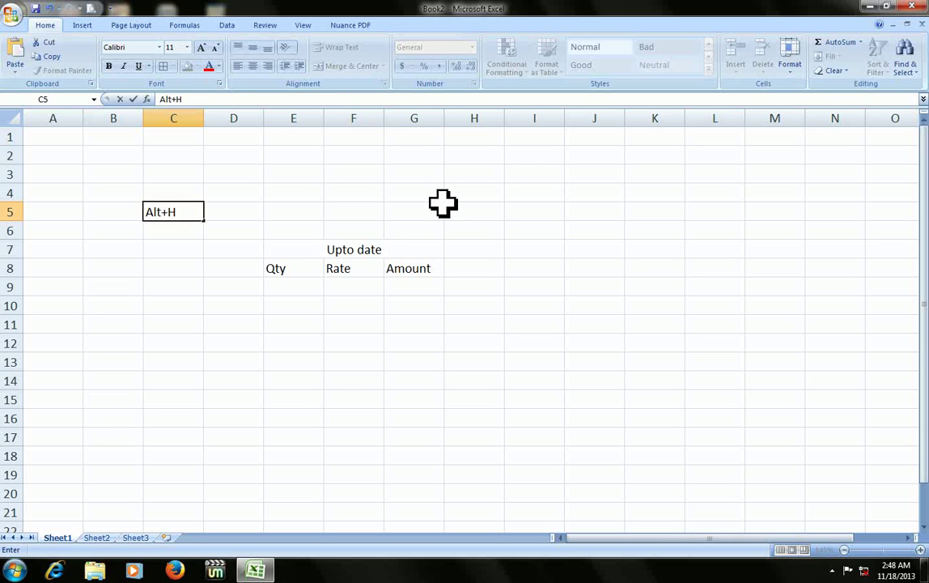
pyautogui.write('t+H,M and enter')
pyautogui.press('Return')
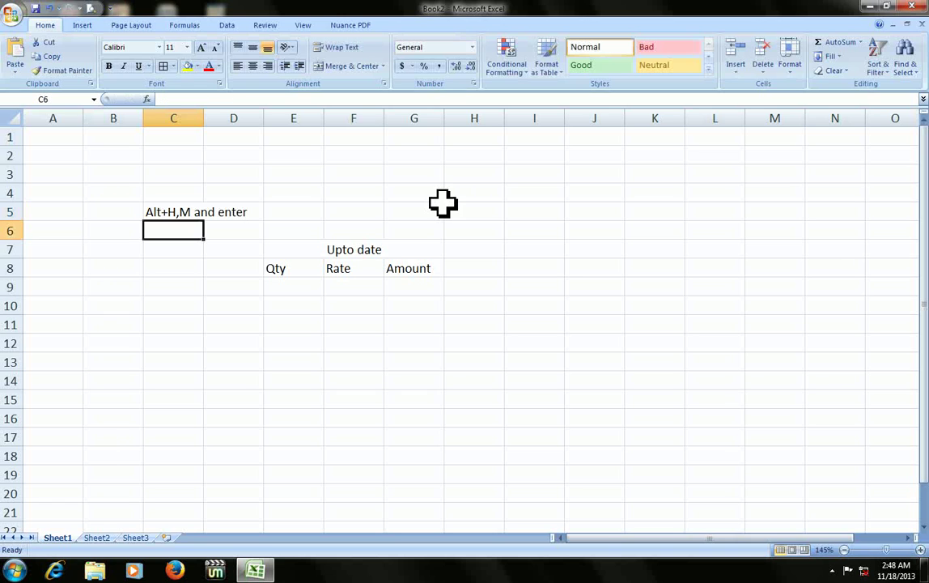
pyautogui.press('Down')
pyautogui.press('Down')
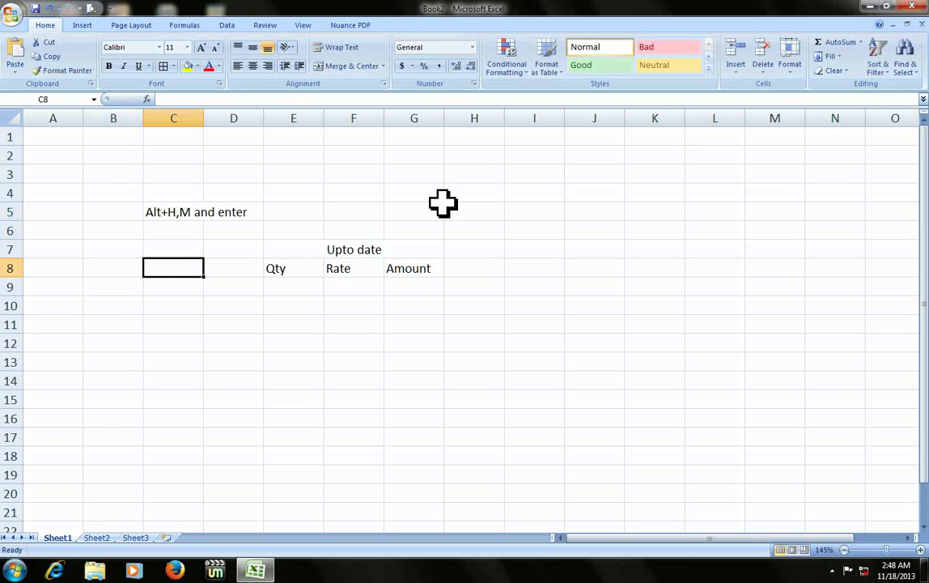
pyautogui.press('Right')
# Step: Move the selection over to cell H10
pyautogui.press('Right')
pyautogui.press('Up')
pyautogui.hotkey('ctrl', 'z')
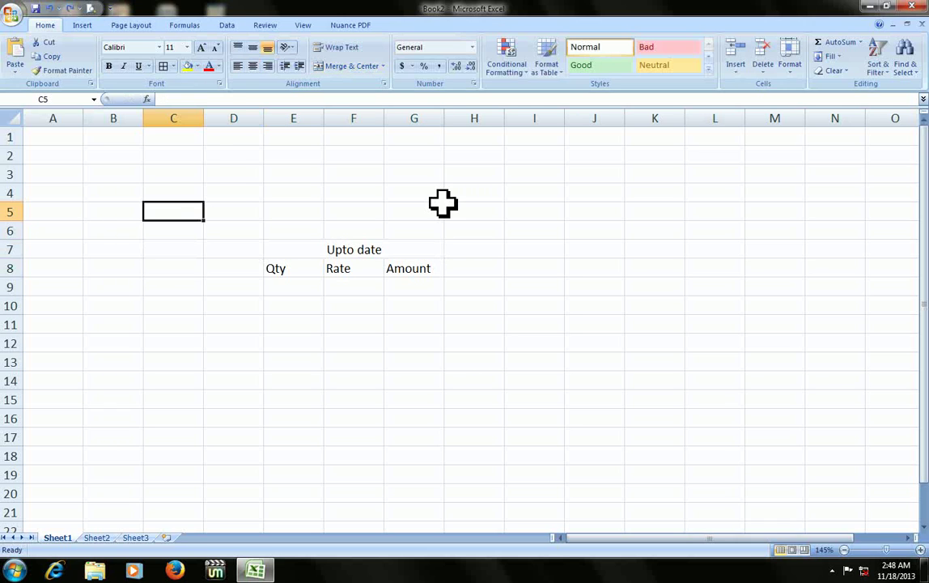
pyautogui.hotkey('ctrl', 'y')
pyautogui.press('Down')
pyautogui.press('Down')
pyautogui.press('Right')
pyautogui.press('Right')
pyautogui.press('Down')
pyautogui.press('Down')
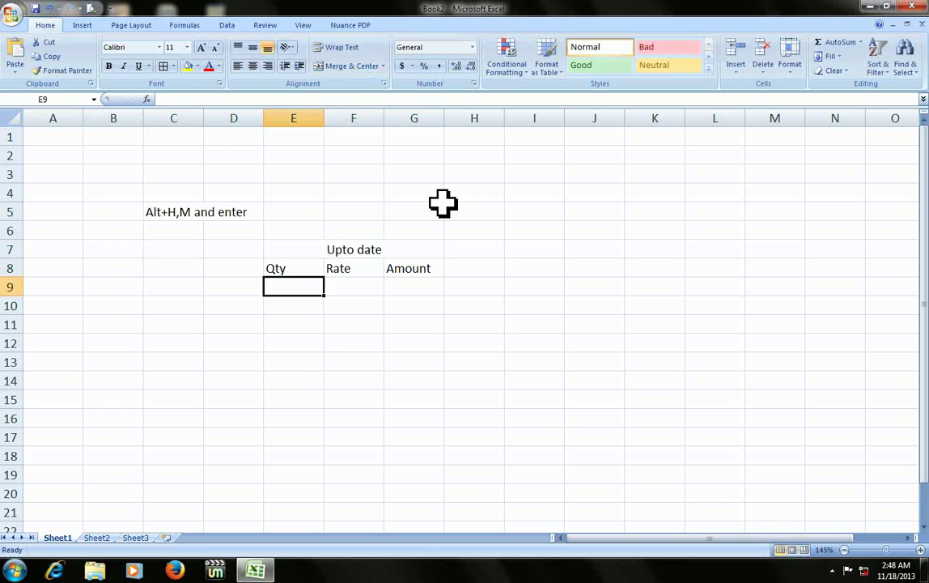
pyautogui.press('Down')
pyautogui.press('Right')
pyautogui.press('Right')
pyautogui.press('Right')
pyautogui.press('Right')
pyautogui.press('Right')
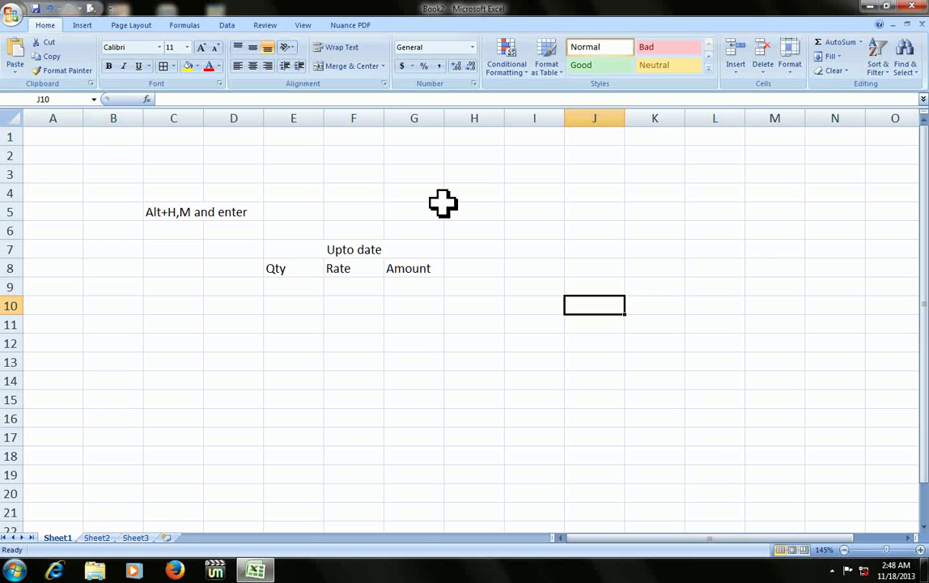
pyautogui.press('Left')
pyautogui.press('Left')
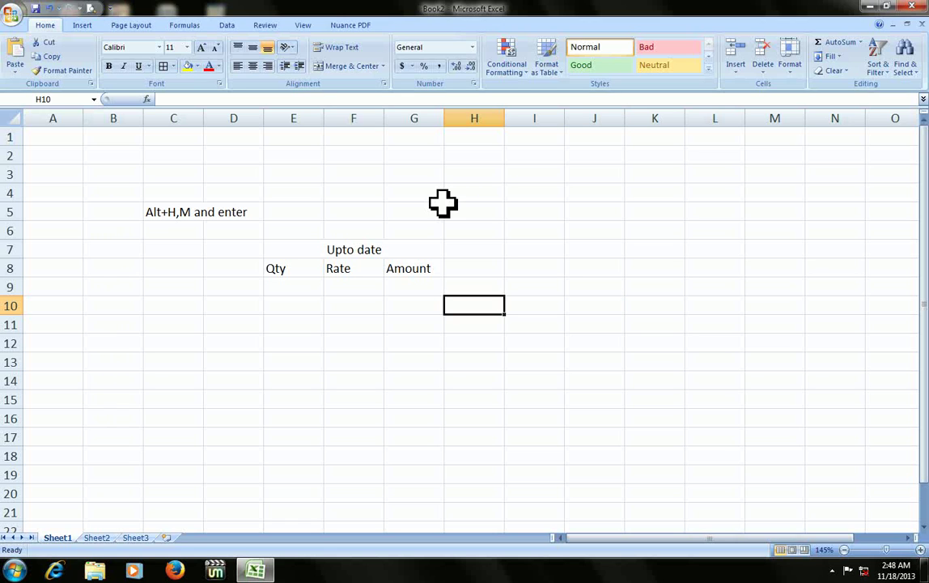
# Step: Paste the Earth work excavation description into H10 and scroll right to check it
pyautogui.press('F2')
pyautogui.write('Earth work in excavation of foundation of structures as per drawing and technical specification, including setting out, construction of shoring and bracing, removal of stumps and other deleterious matter, dressing of sides and bottom, backfilling the excavation earth to the extent required and utillising the remaining earth locally for the work-in.')
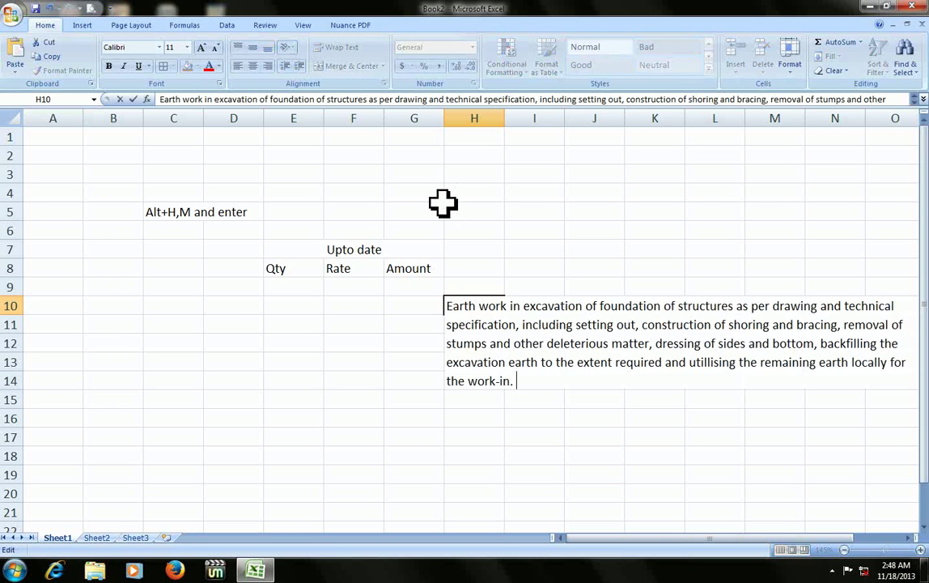
pyautogui.press('Return')
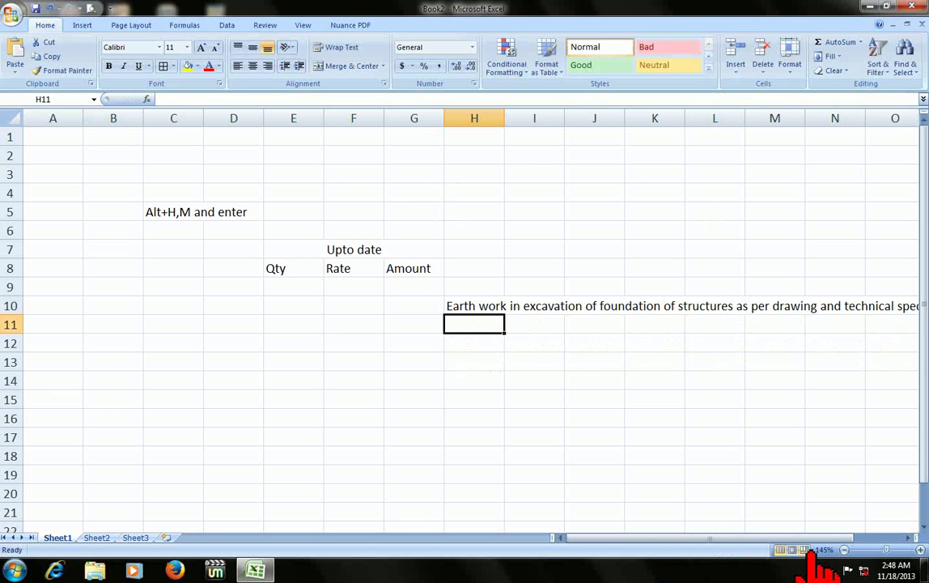
pyautogui.moveTo(810, 546); pyautogui.dragTo(890, 544)
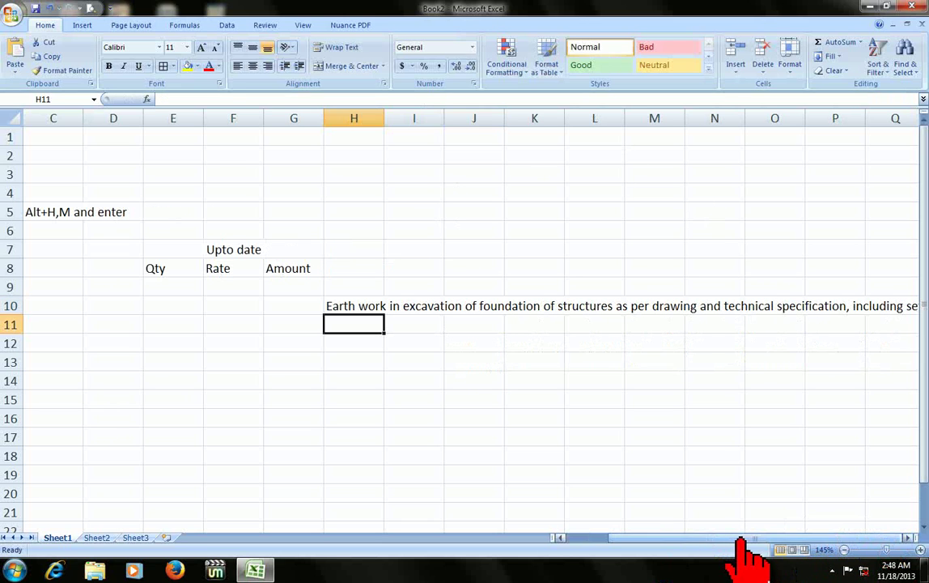
pyautogui.click(908, 538)
pyautogui.click(908, 538)
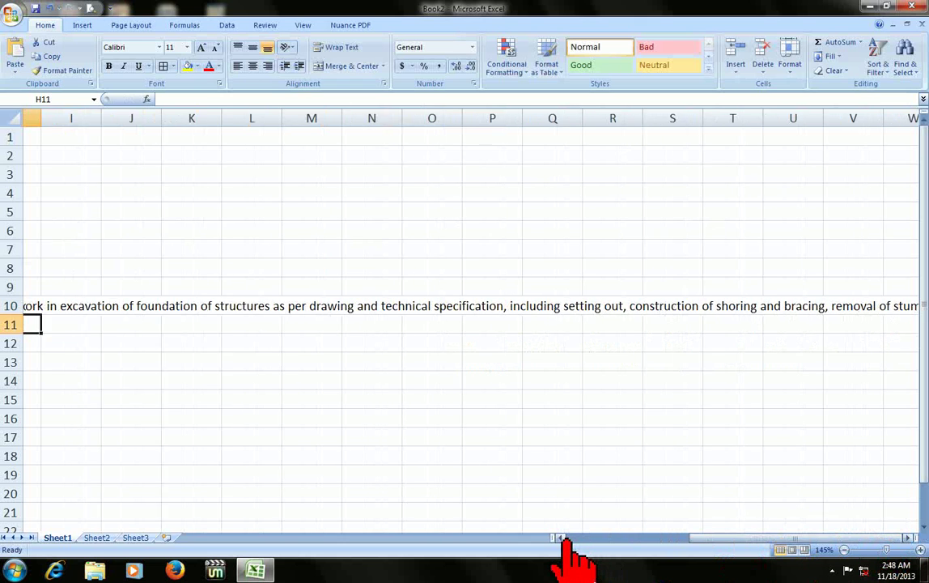
pyautogui.click(564, 538)
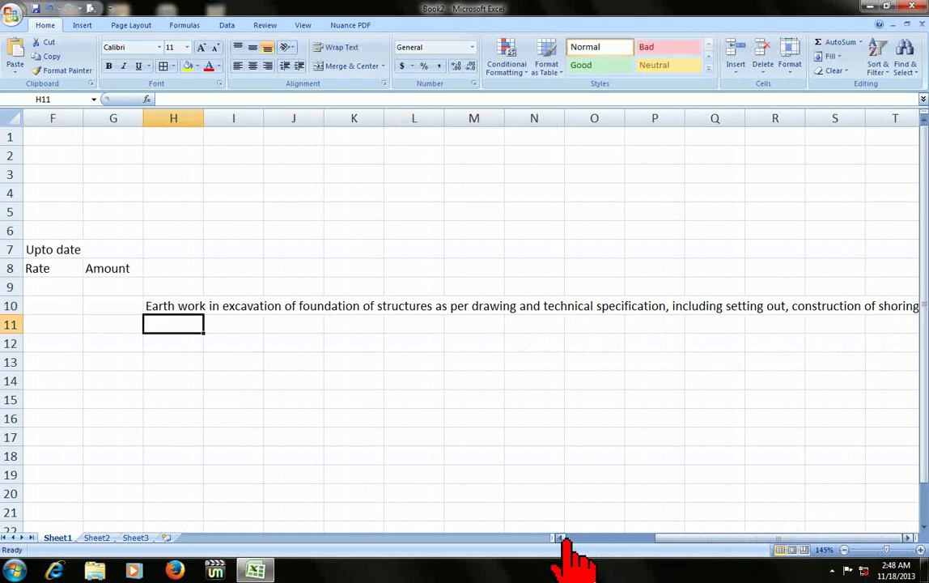
# Step: Reselect H10 and bring up its context menu
pyautogui.click(585, 381)
pyautogui.click(473, 302)
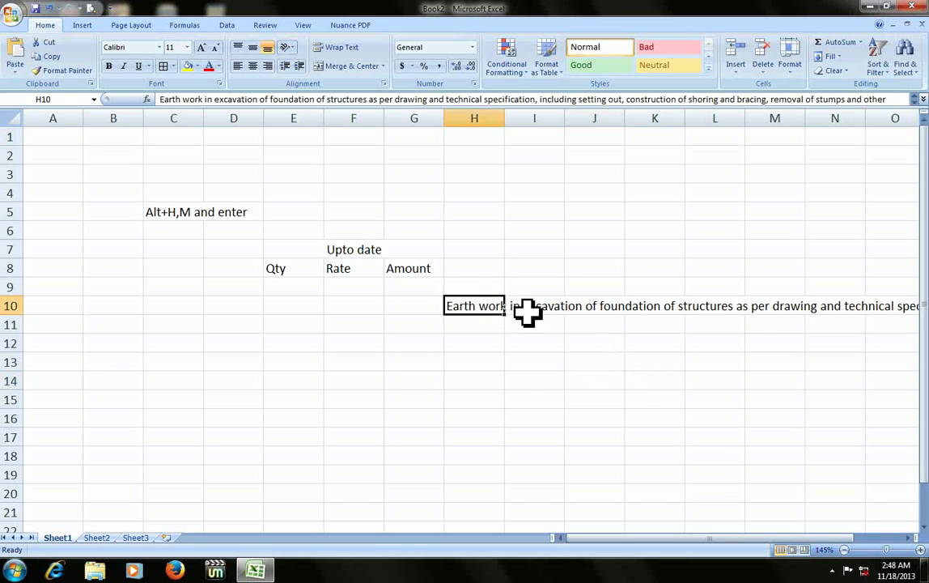
pyautogui.click(502, 376)
pyautogui.click(477, 308)
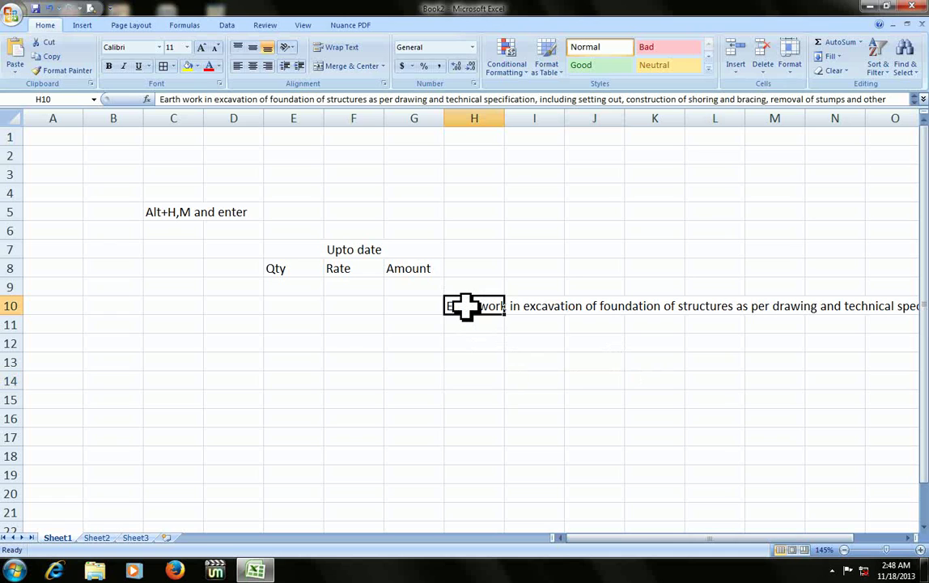
pyautogui.rightClick(468, 309)
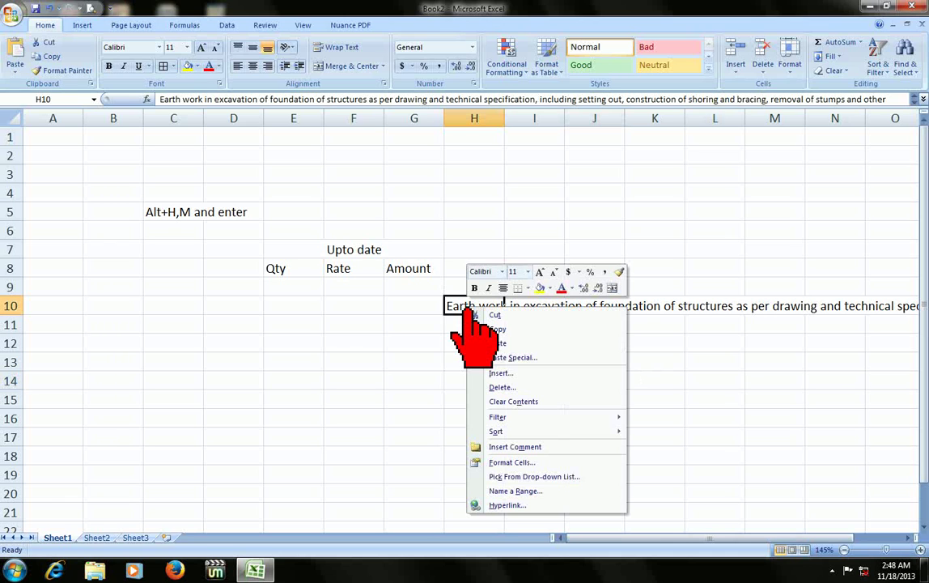
# Step: Turn on Wrap text for H10 in the Format Cells Alignment settings
pyautogui.click(518, 462)
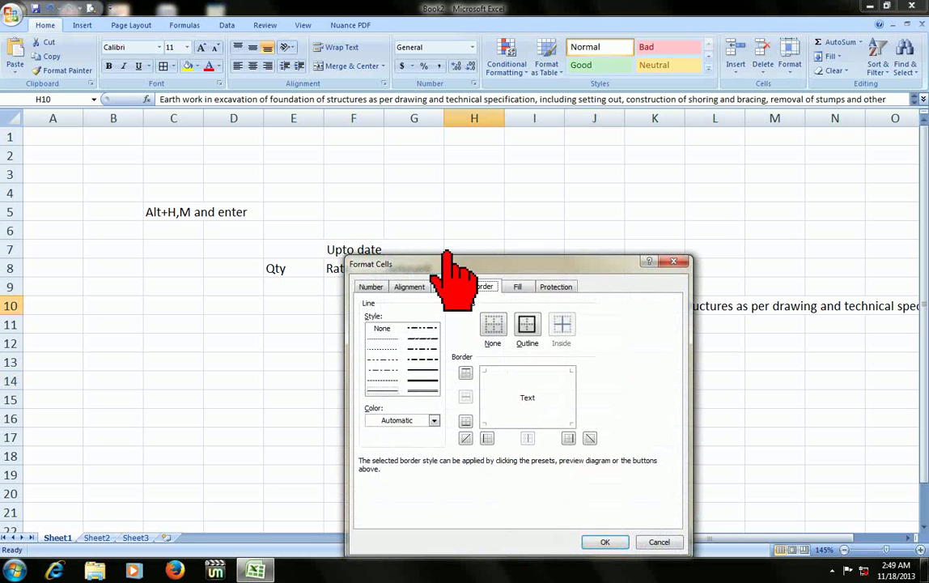
pyautogui.moveTo(457, 262); pyautogui.dragTo(577, 157)
pyautogui.click(405, 170)
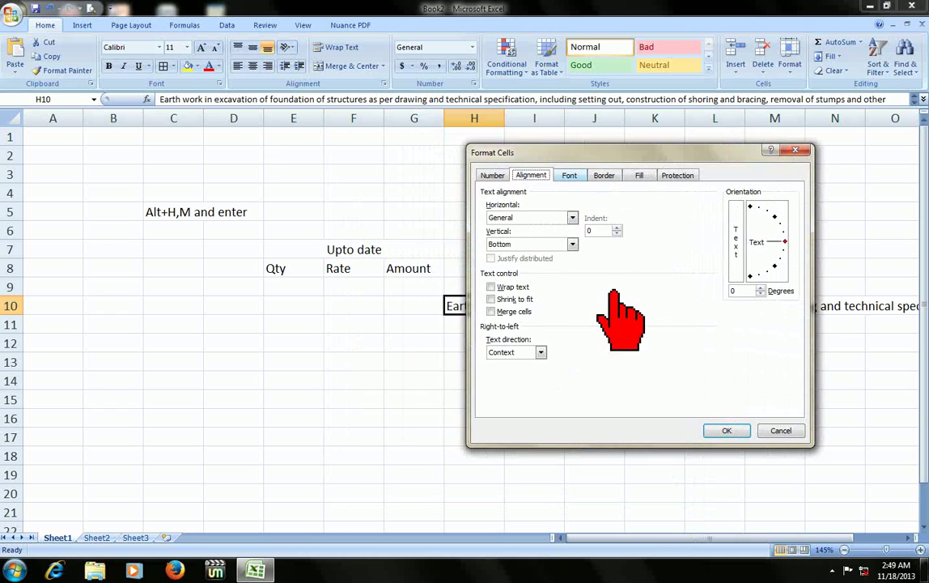
pyautogui.click(490, 288)
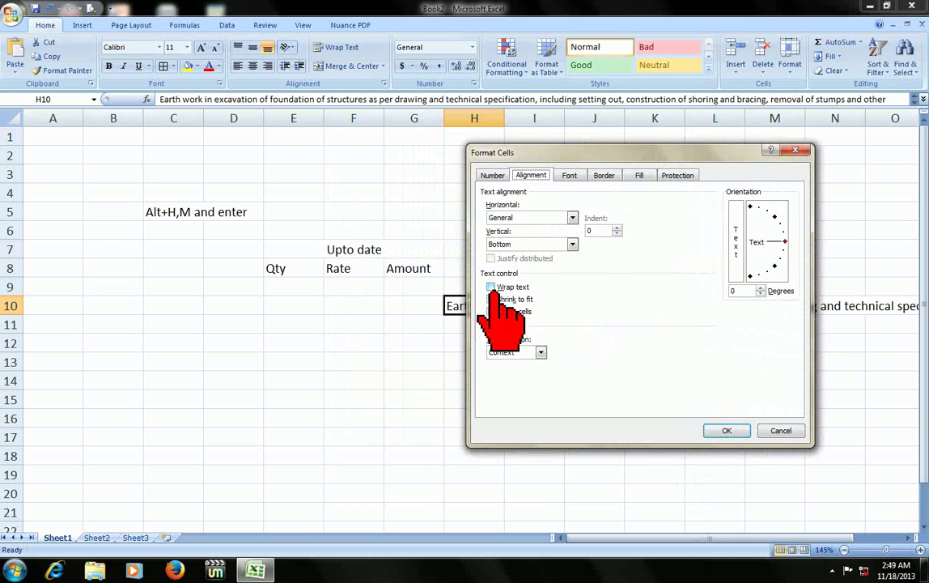
pyautogui.click(712, 431)
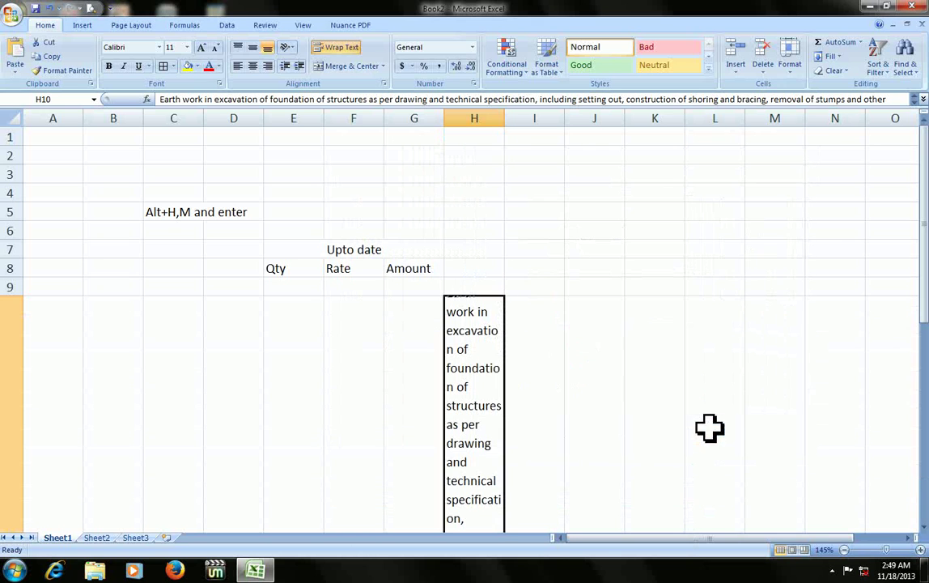
pyautogui.click(533, 368)
# Step: Widen column H so the wrapped description spreads across a wider cell
pyautogui.scroll(-2, 473, 328)
pyautogui.scroll(-3, 467, 321)
pyautogui.scroll(4, 467, 301)
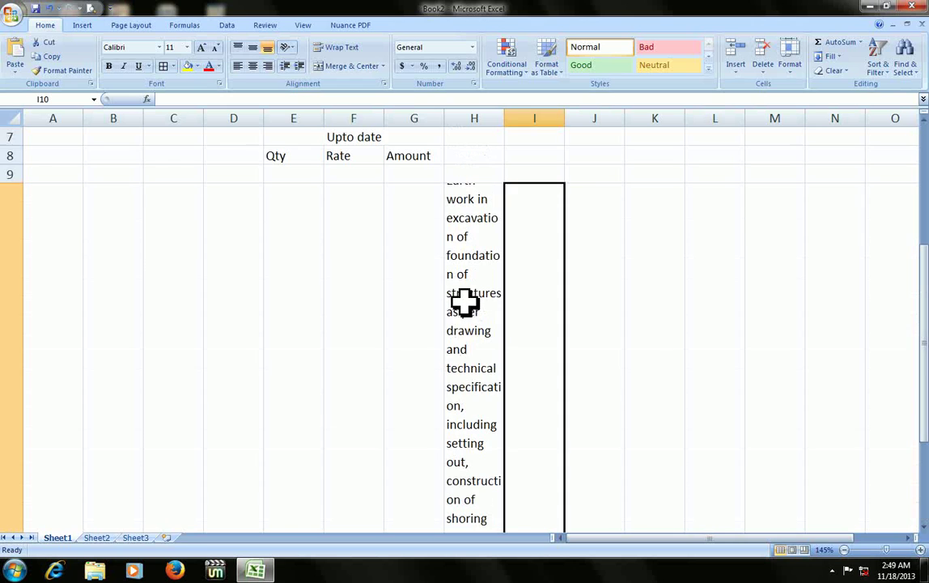
pyautogui.click(467, 306)
pyautogui.scroll(-3, 488, 250)
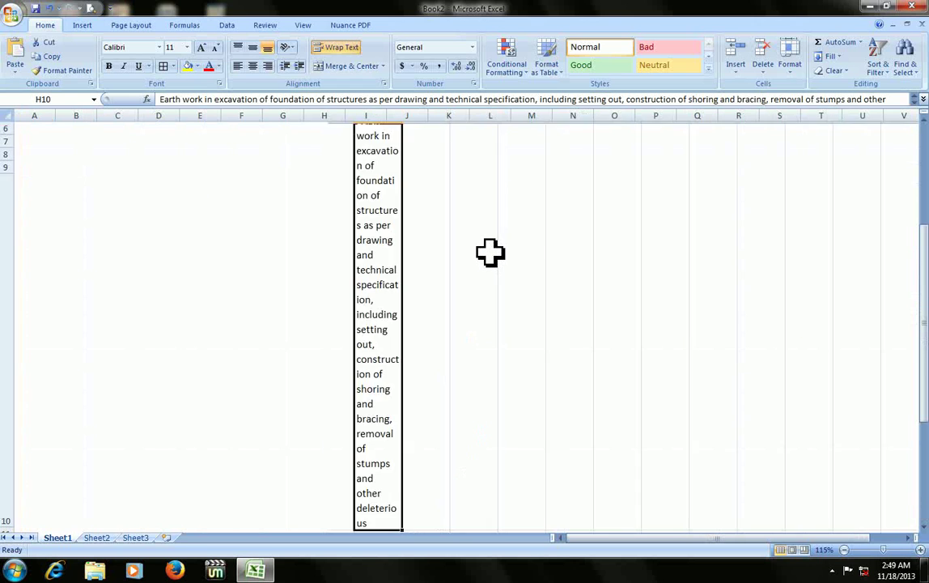
pyautogui.moveTo(345, 117); pyautogui.dragTo(420, 120)
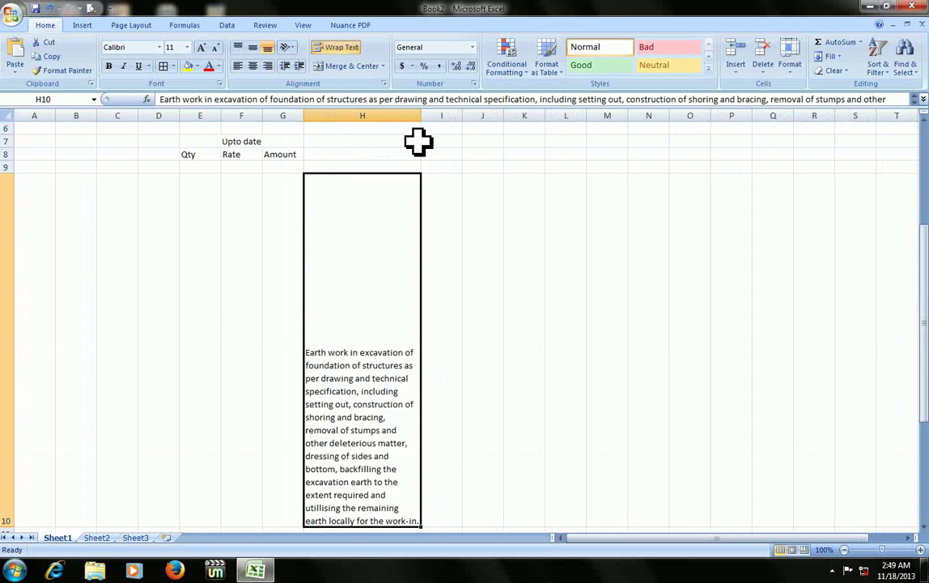
pyautogui.rightClick(350, 251)
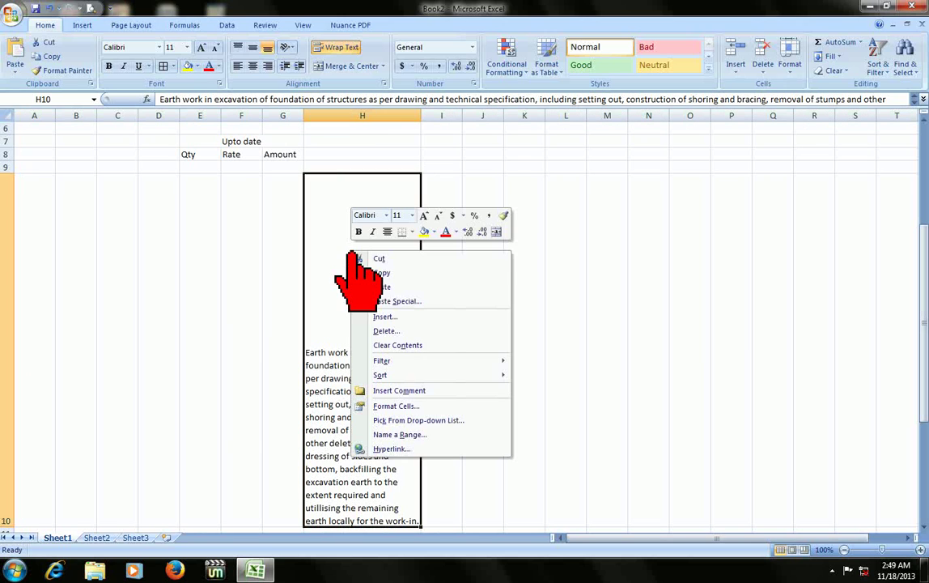
# Step: Set H10's horizontal and vertical alignment both to Justify
pyautogui.click(420, 405)
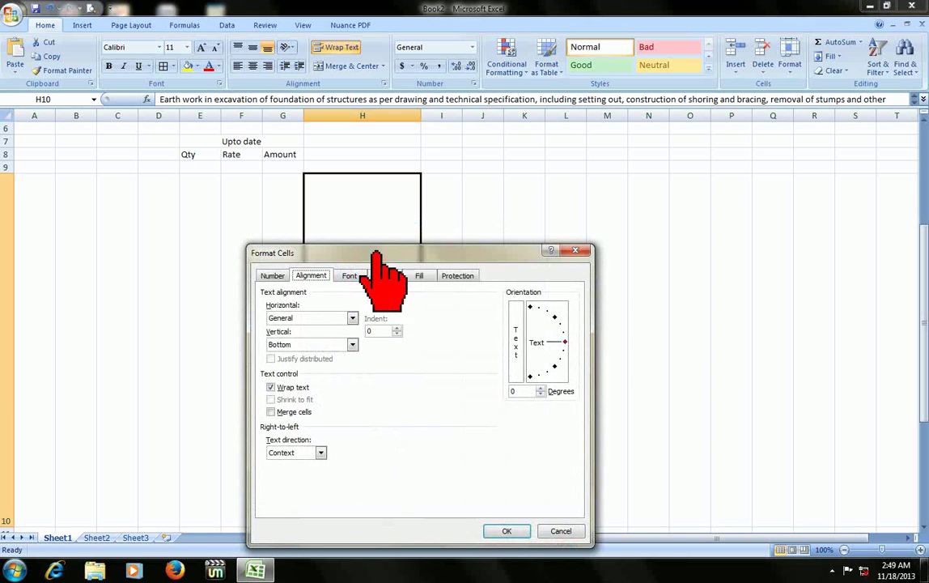
pyautogui.moveTo(377, 253); pyautogui.dragTo(556, 212)
pyautogui.click(484, 278)
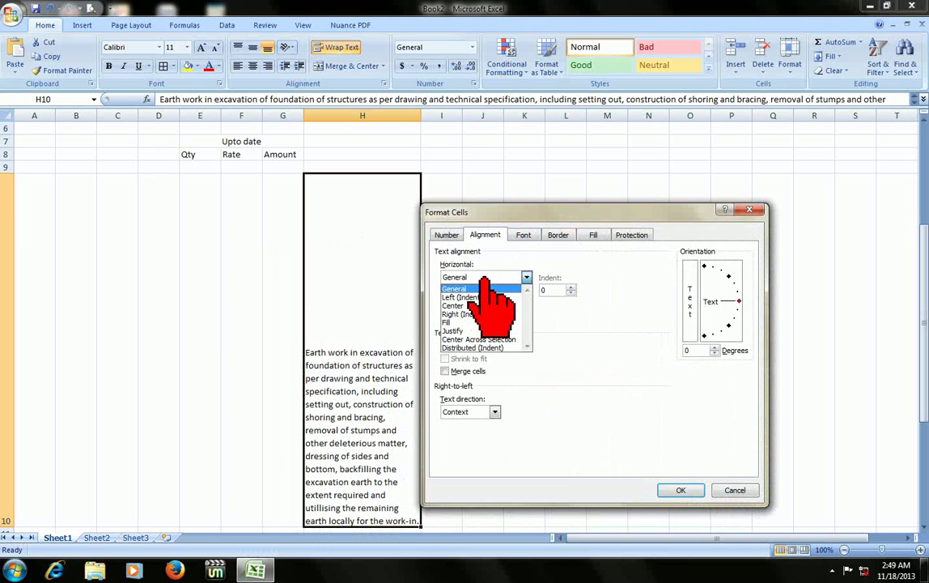
pyautogui.click(486, 330)
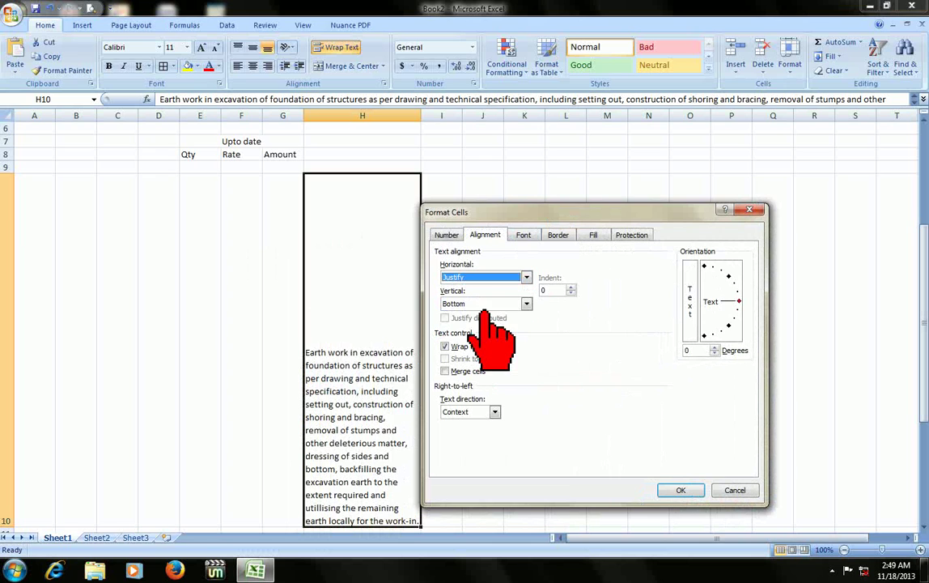
pyautogui.click(481, 303)
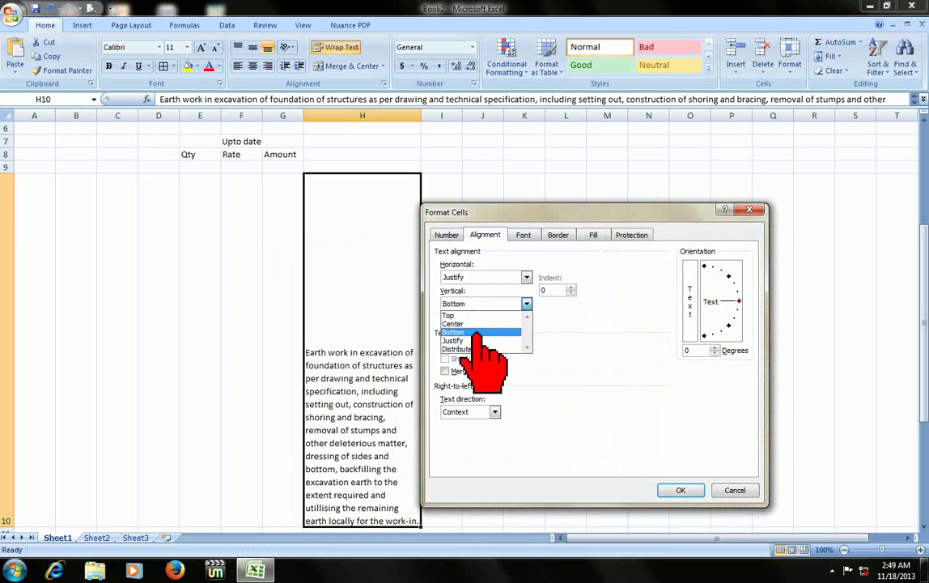
pyautogui.click(486, 341)
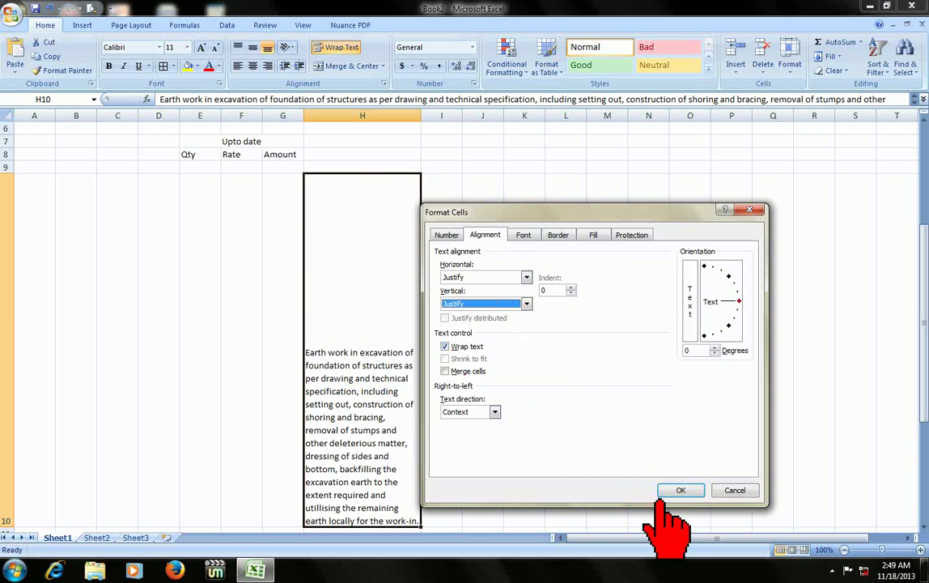
pyautogui.click(674, 491)
pyautogui.click(478, 258)
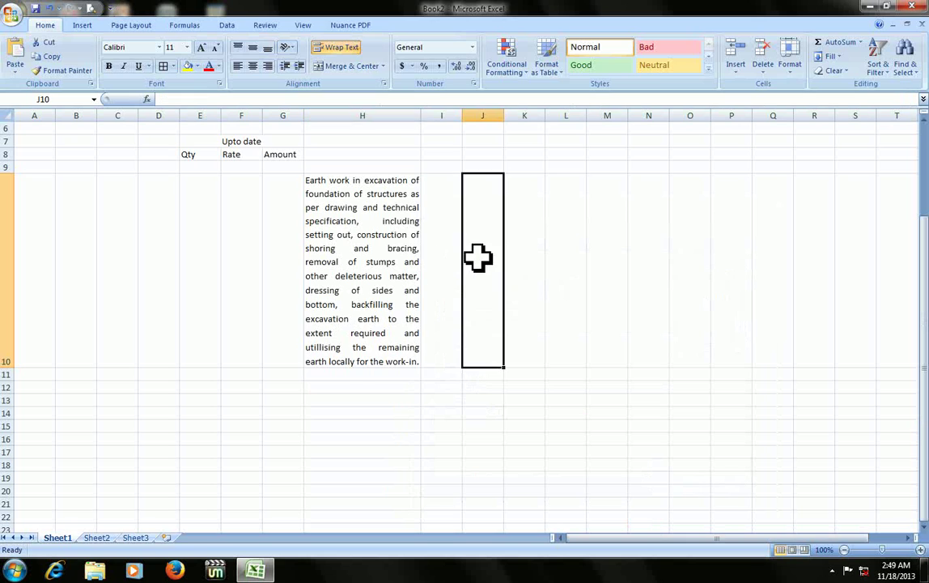
# Step: Widen column H slightly more and reselect H10
pyautogui.moveTo(420, 116); pyautogui.dragTo(442, 119)
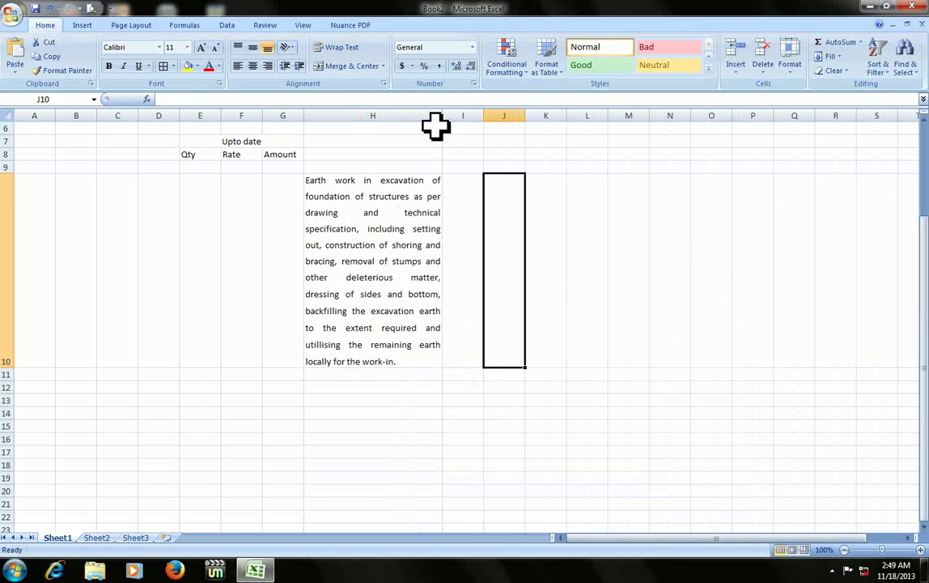
pyautogui.click(364, 303)
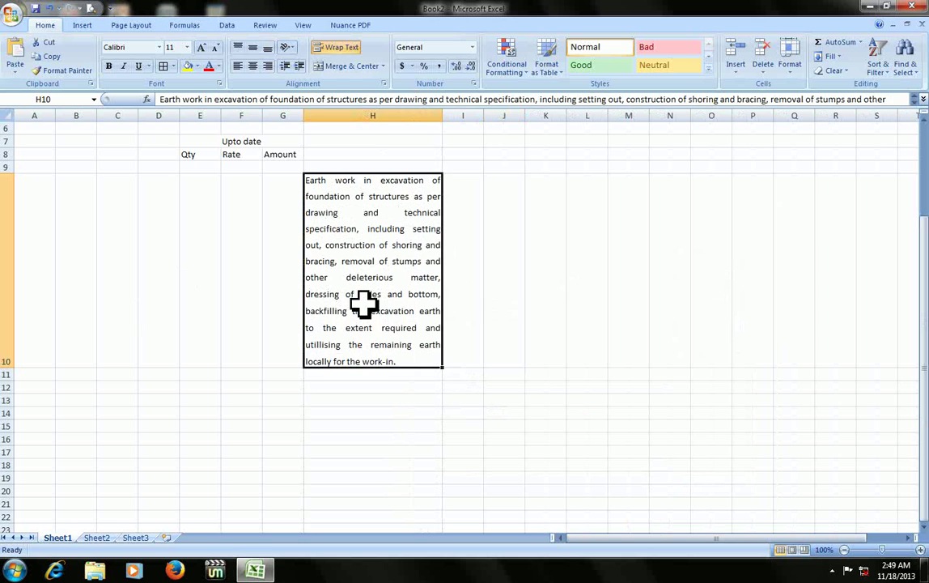
pyautogui.rightClick(365, 303)
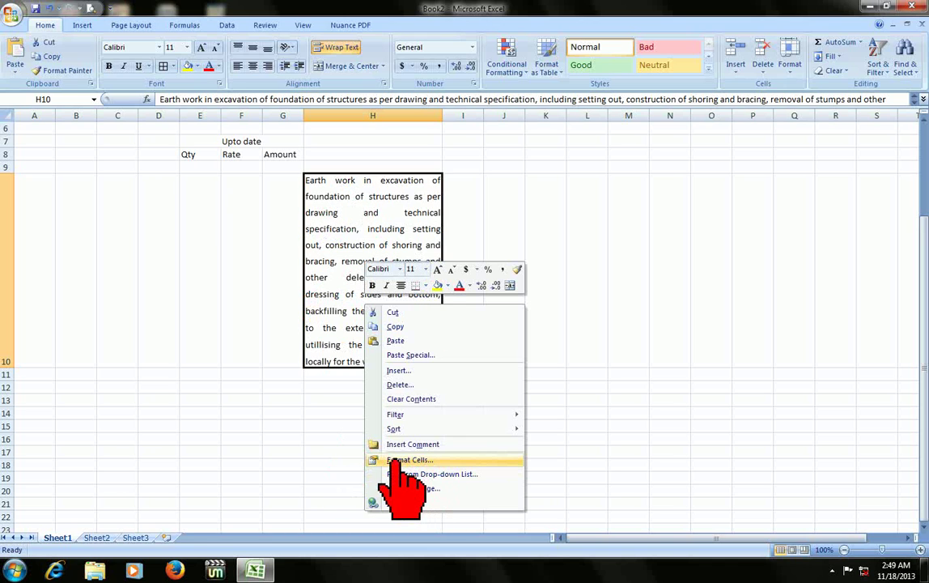
# Step: Rotate H10's text to 45 degrees with the Orientation dial
pyautogui.click(442, 463)
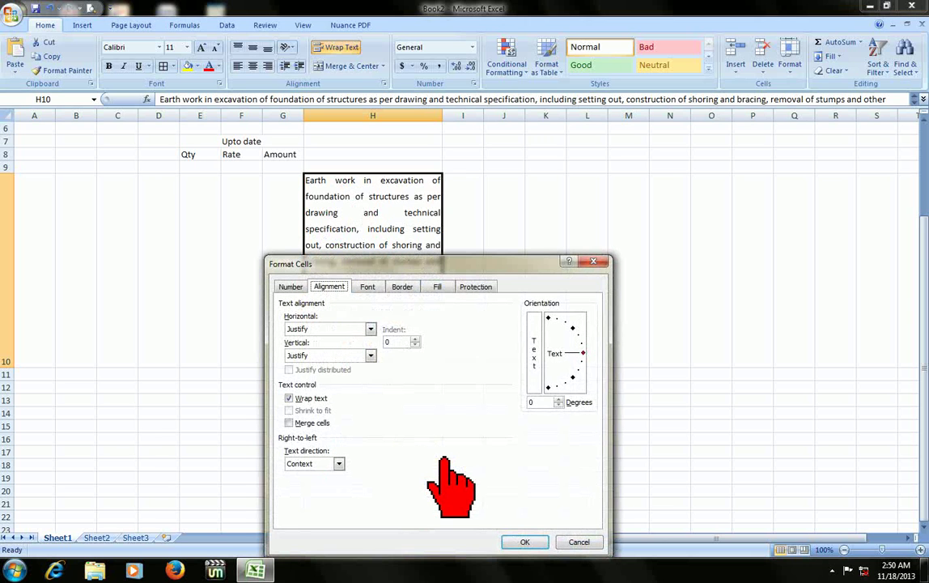
pyautogui.moveTo(535, 263); pyautogui.dragTo(659, 150)
pyautogui.moveTo(701, 247); pyautogui.dragTo(700, 216)
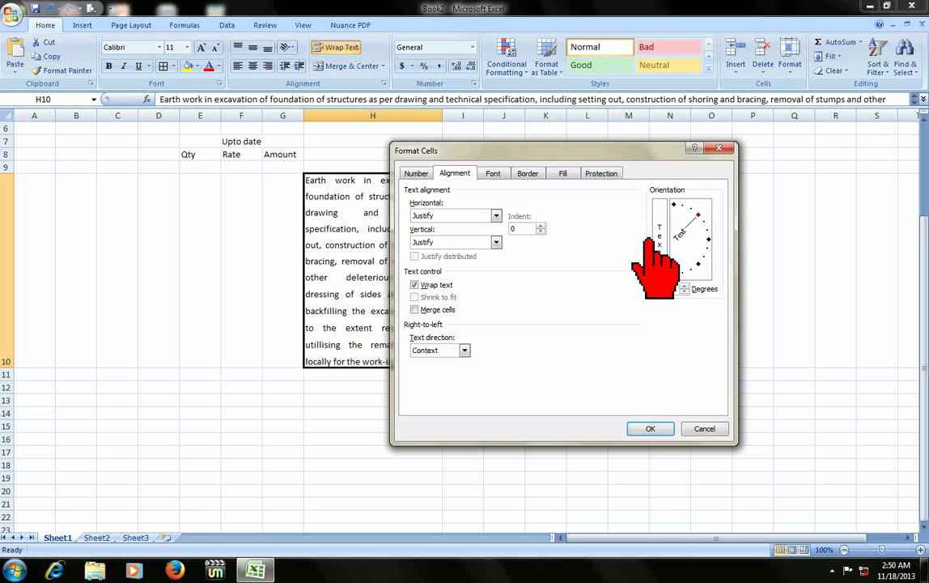
pyautogui.click(650, 428)
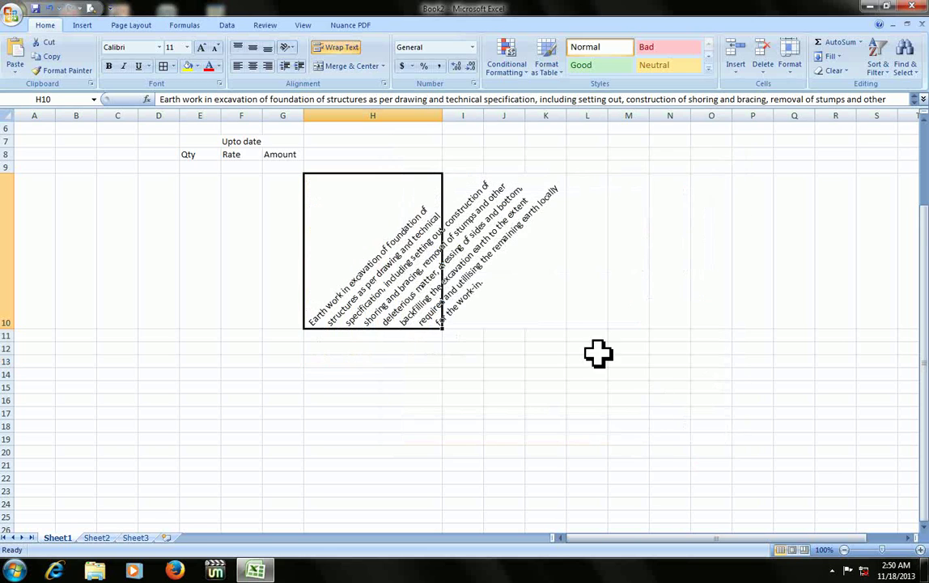
pyautogui.click(589, 318)
pyautogui.click(419, 269)
# Step: Change H10's text orientation to 90 degrees so it runs vertically
pyautogui.rightClick(419, 270)
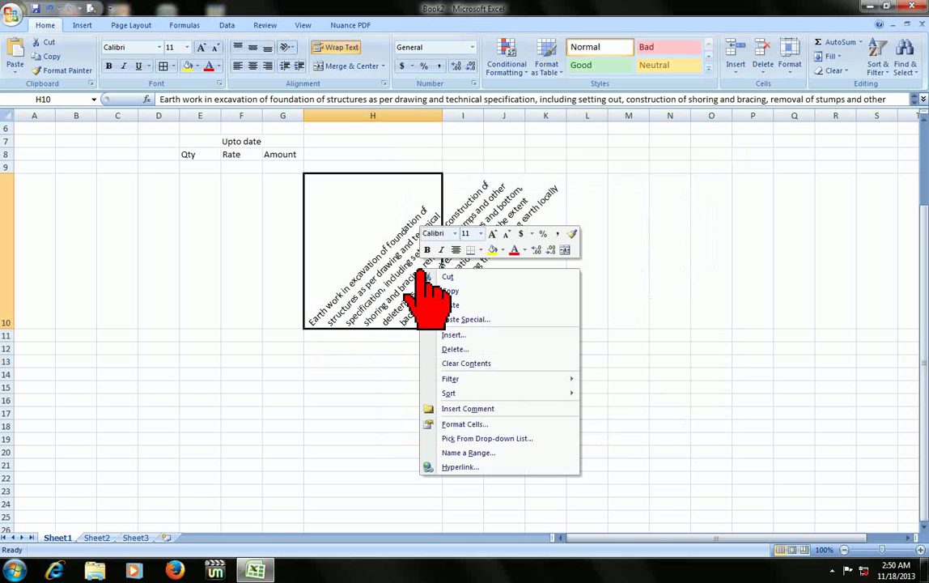
pyautogui.click(508, 424)
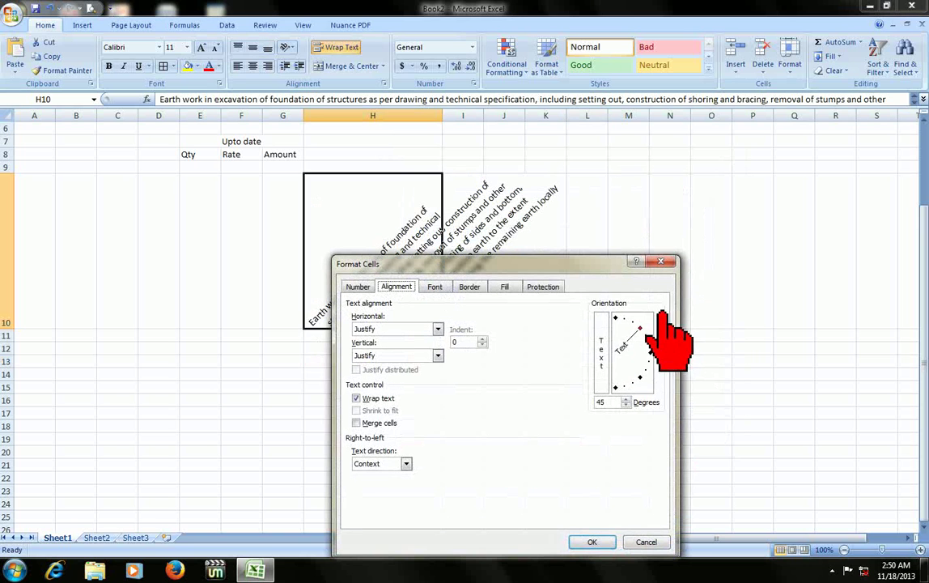
pyautogui.click(615, 318)
pyautogui.click(582, 542)
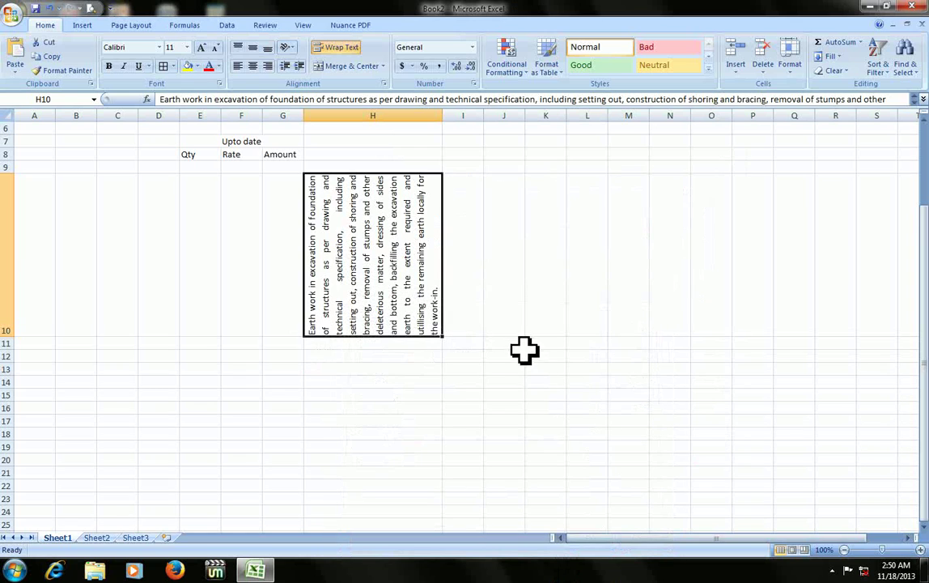
pyautogui.click(499, 321)
pyautogui.click(369, 247)
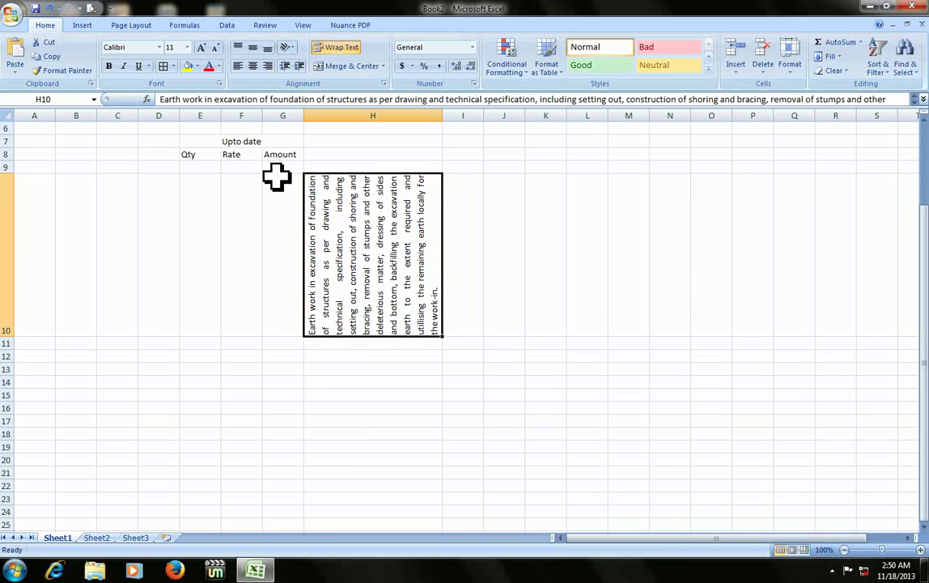
pyautogui.click(269, 209)
pyautogui.scroll(2, 264, 229)
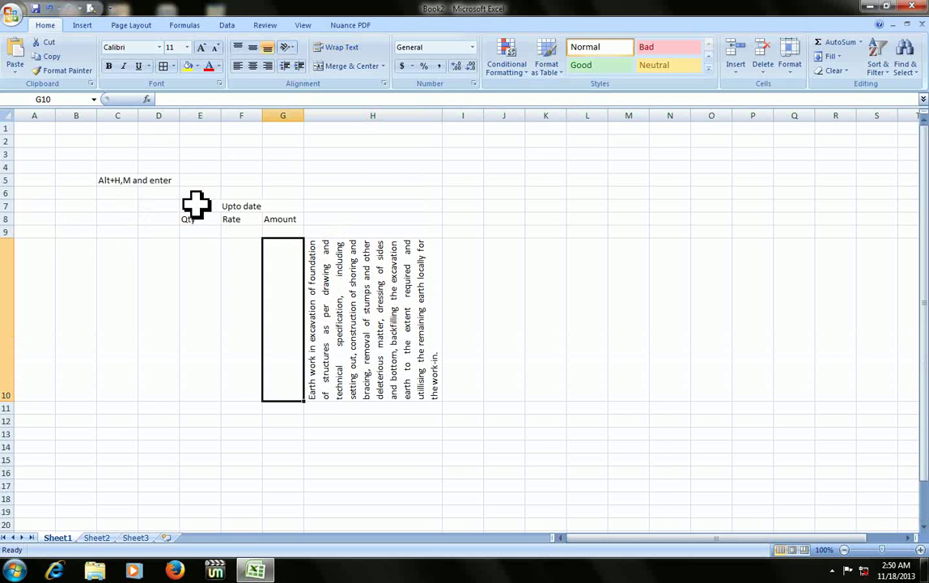
# Step: Apply All Borders to the table range E7:H10
pyautogui.moveTo(194, 207); pyautogui.dragTo(357, 313)
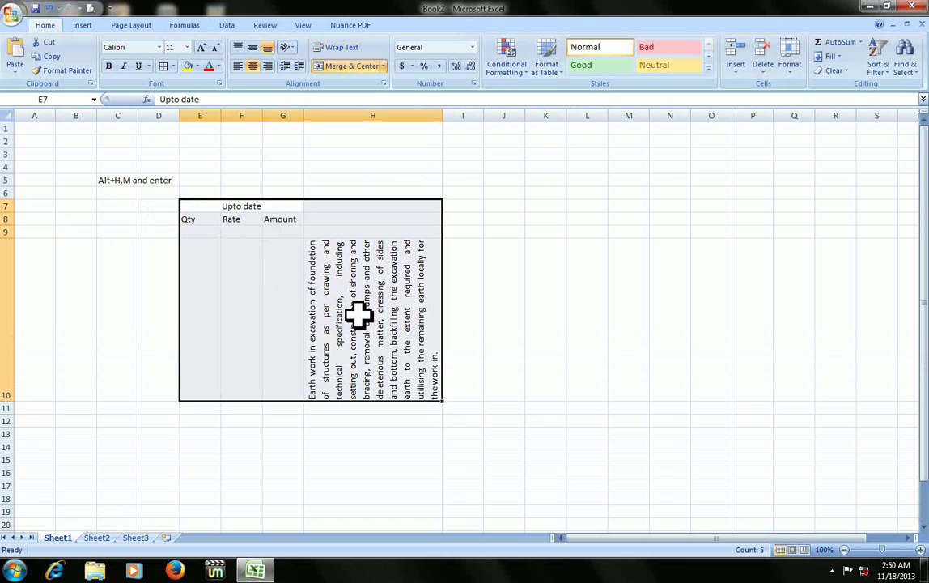
pyautogui.click(172, 68)
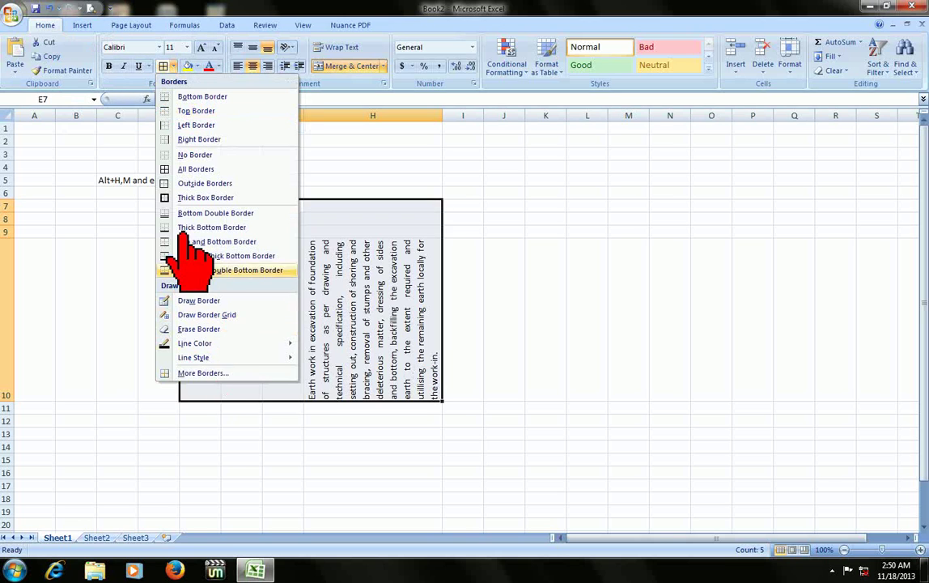
pyautogui.click(194, 170)
pyautogui.click(509, 295)
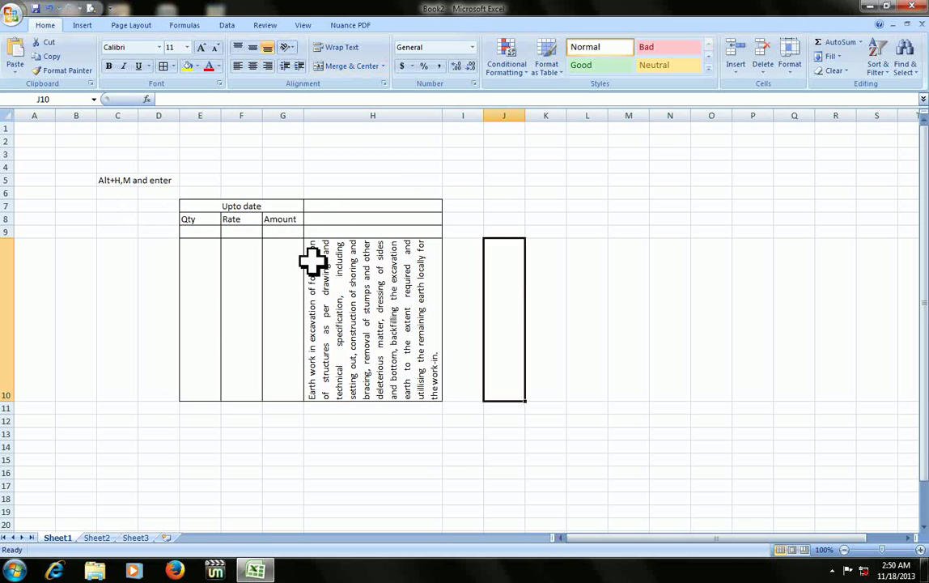